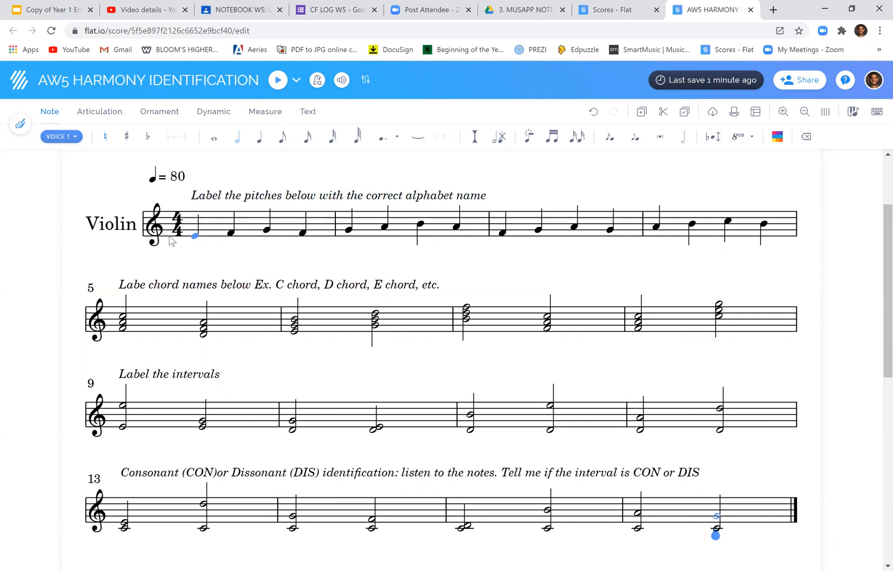
Add the lyric labels E, F, G and F under the four notes of measure 1
{"action": "left_click", "coordinate": [196, 239]}
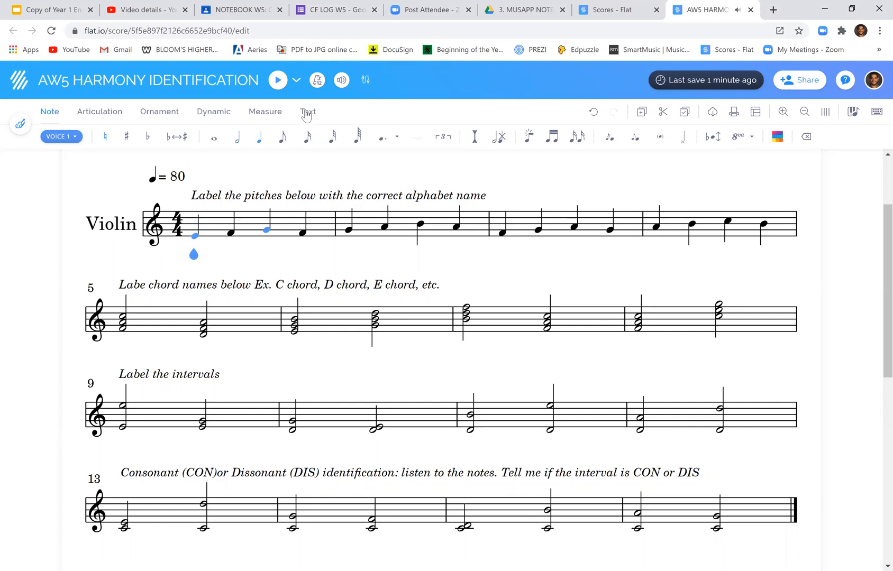
{"action": "left_click", "coordinate": [306, 112]}
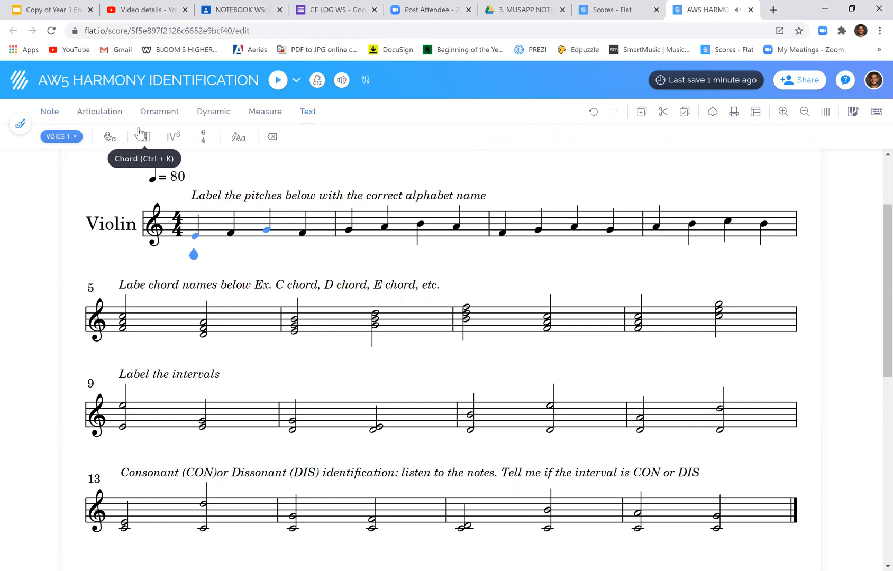
{"action": "left_click", "coordinate": [140, 135]}
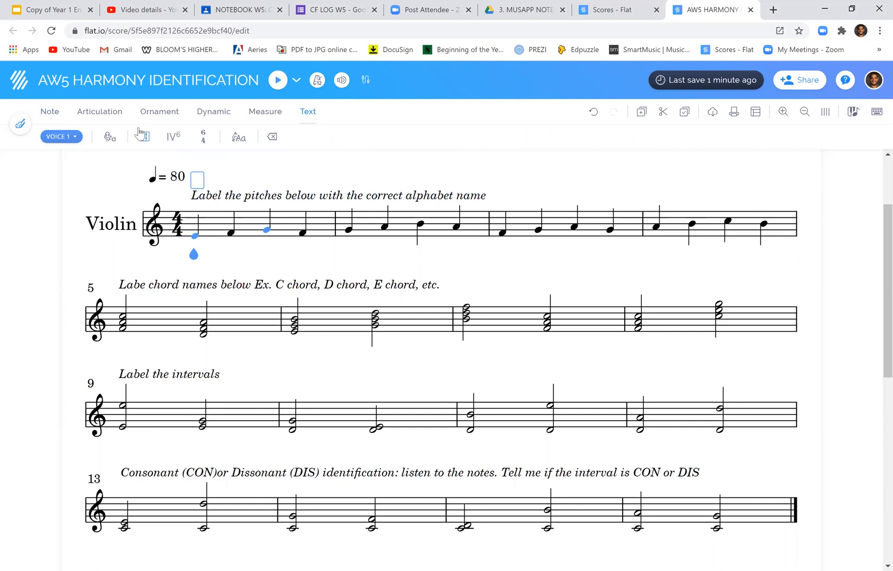
{"action": "left_click", "coordinate": [110, 138]}
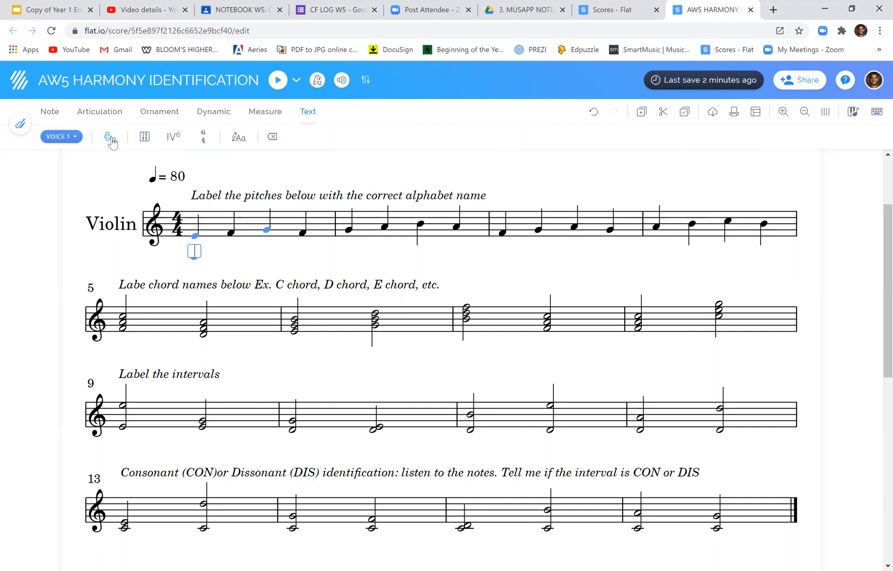
{"action": "type", "text": "E"}
{"action": "key", "text": "space"}
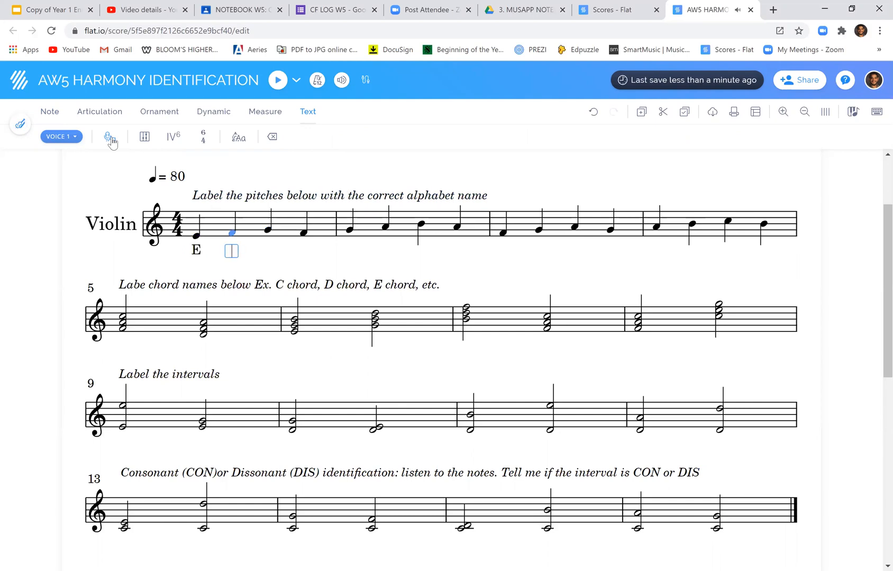
{"action": "type", "text": "F"}
{"action": "key", "text": "space"}
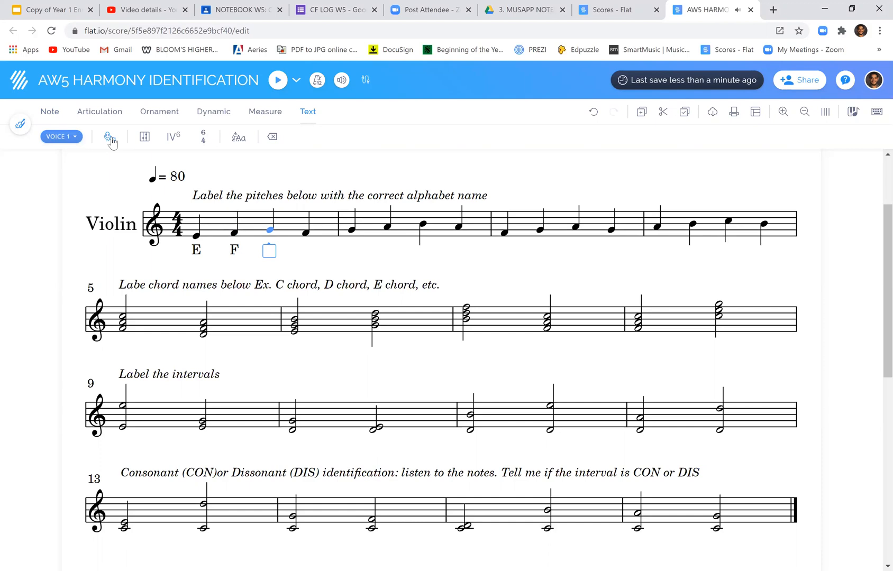
{"action": "type", "text": "G"}
{"action": "key", "text": "space"}
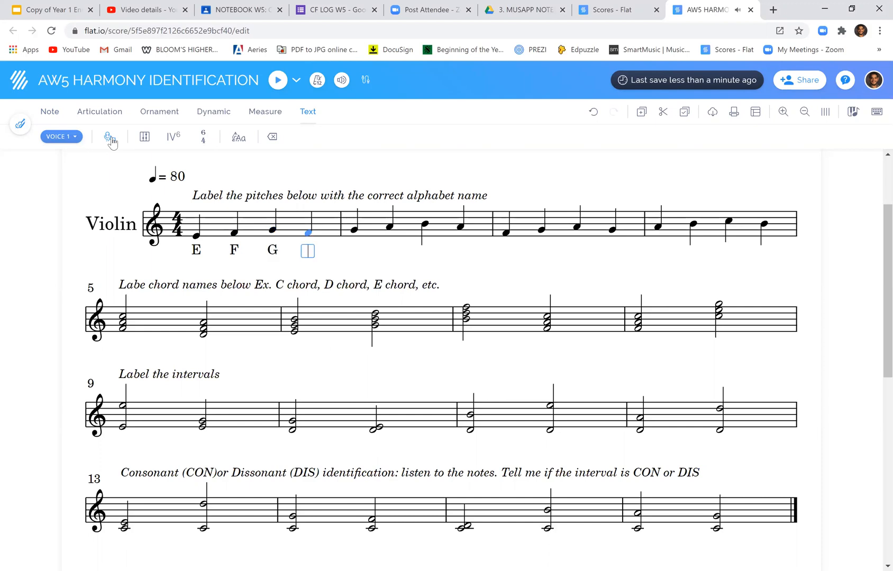
{"action": "type", "text": "F"}
Label the four notes of measure 2 with the lyrics G, A, B and A
{"action": "left_click", "coordinate": [356, 232]}
{"action": "type", "text": "G"}
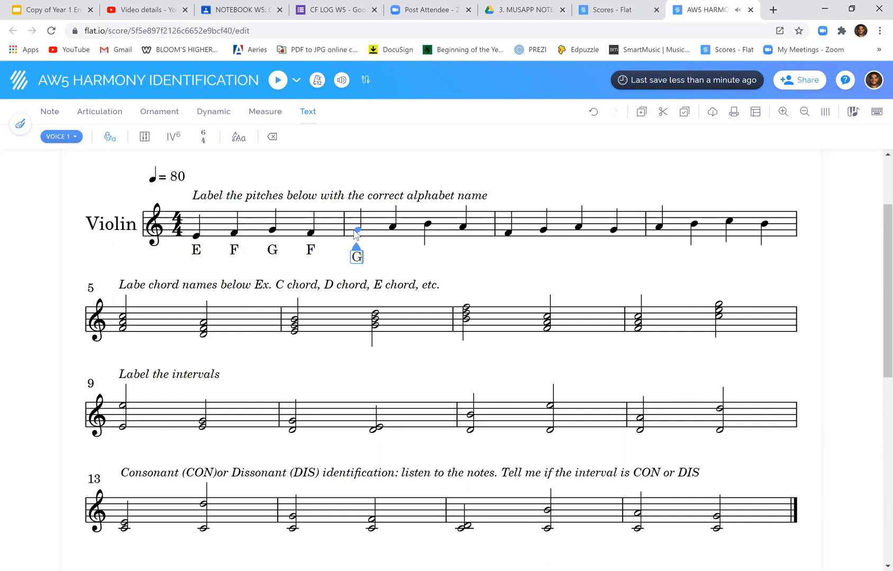
{"action": "key", "text": "space"}
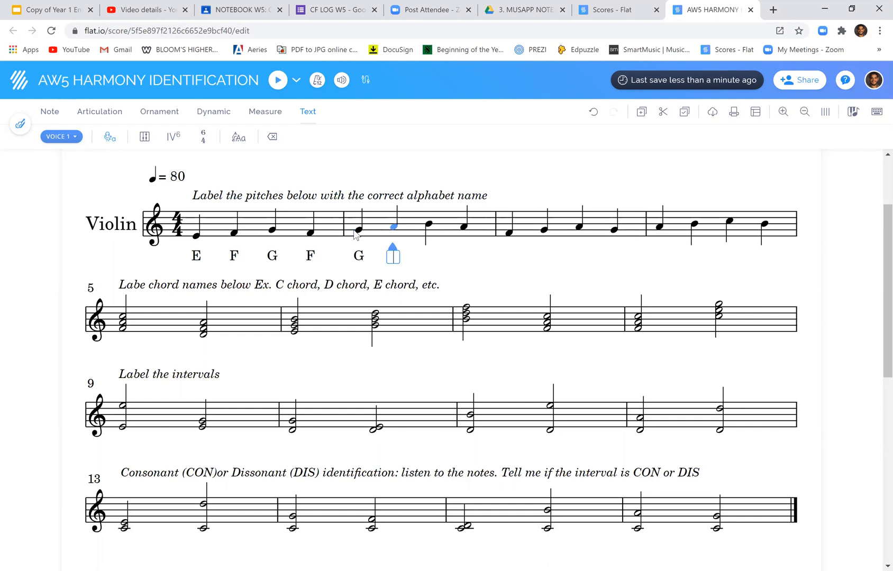
{"action": "type", "text": "A"}
{"action": "key", "text": "space"}
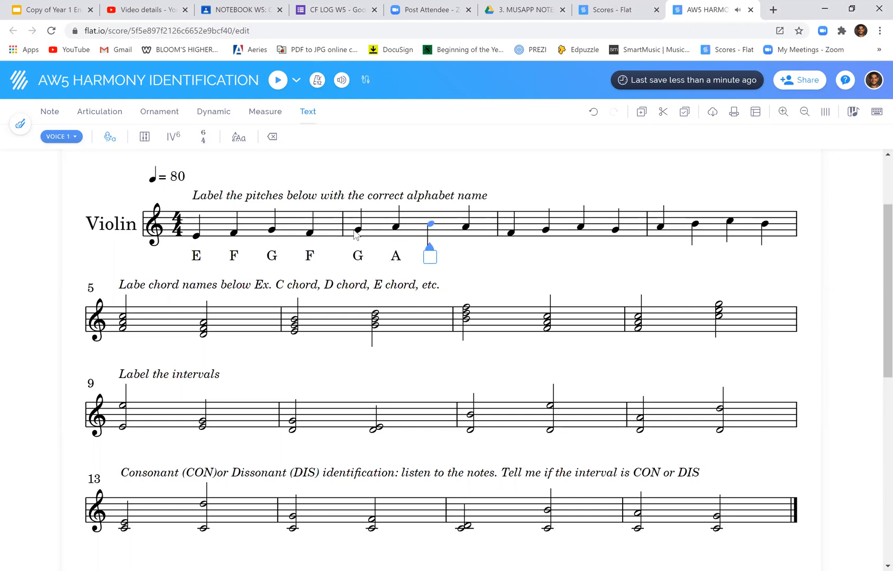
{"action": "type", "text": "B"}
{"action": "key", "text": "space"}
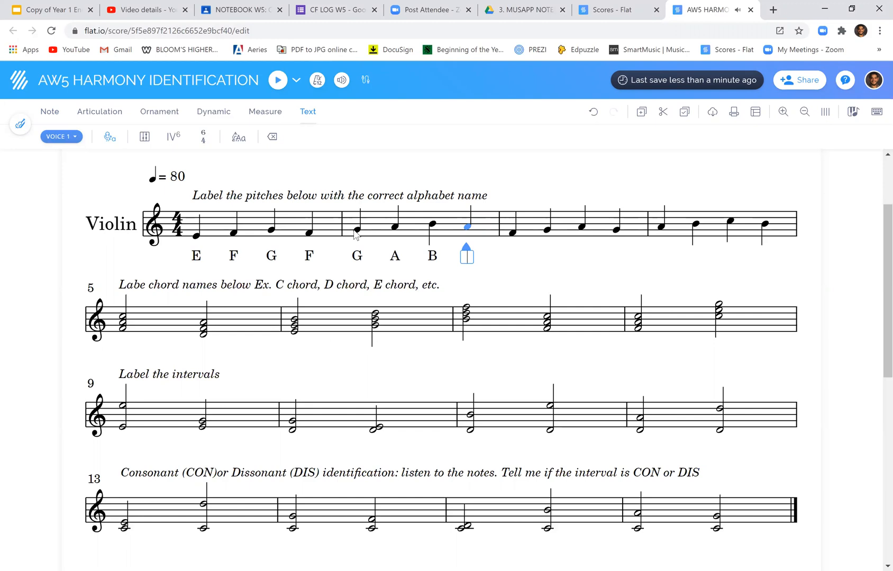
{"action": "type", "text": "A"}
{"action": "key", "text": "space"}
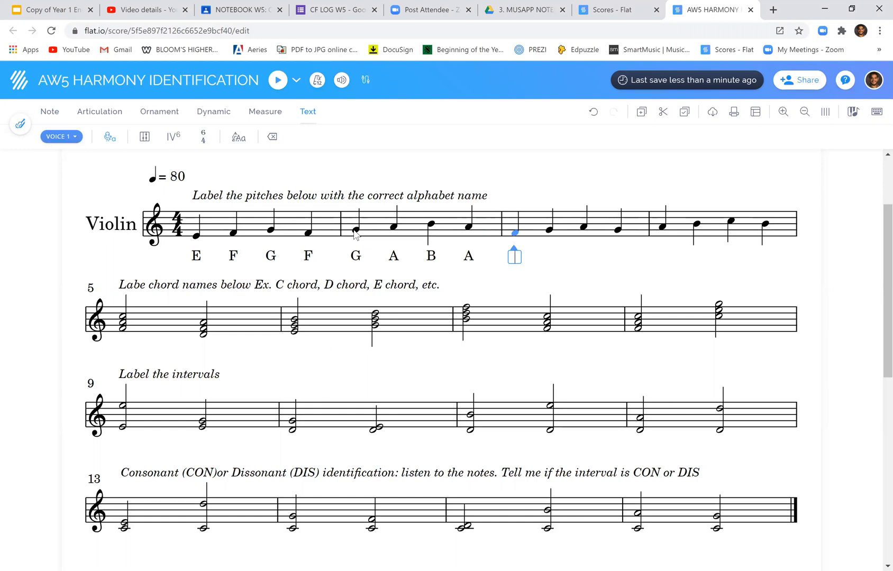
Enter the lyric labels F, G, A and G under the notes of measure 3
{"action": "type", "text": "F"}
{"action": "key", "text": "space"}
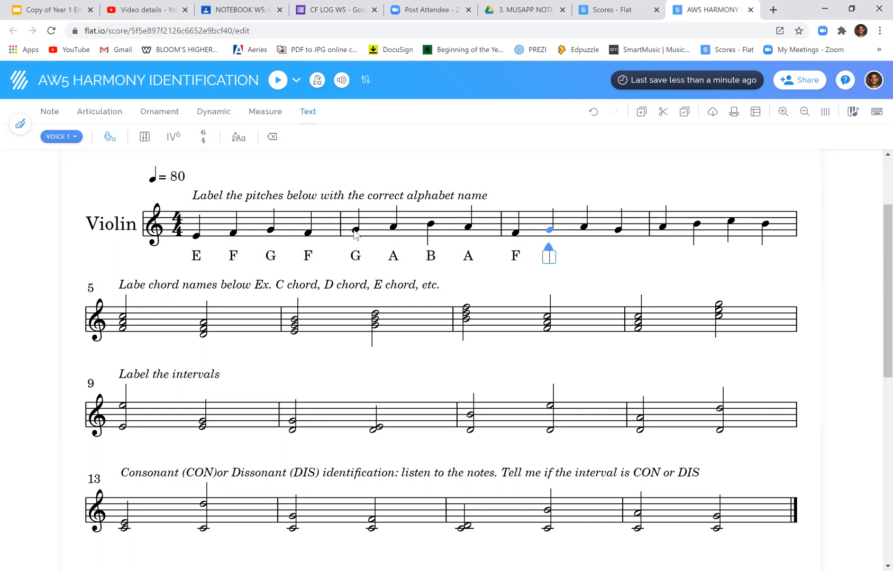
{"action": "type", "text": "G"}
{"action": "key", "text": "space"}
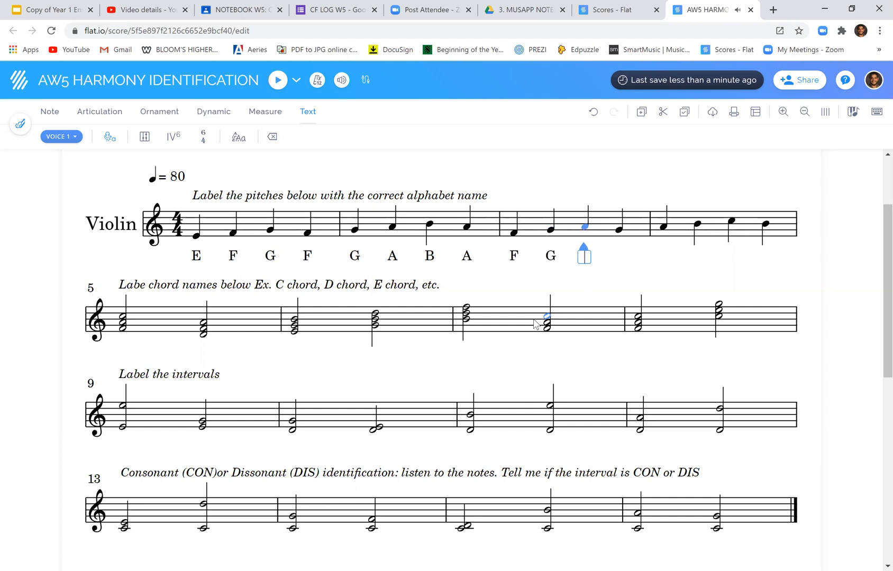
{"action": "type", "text": "A"}
{"action": "key", "text": "space"}
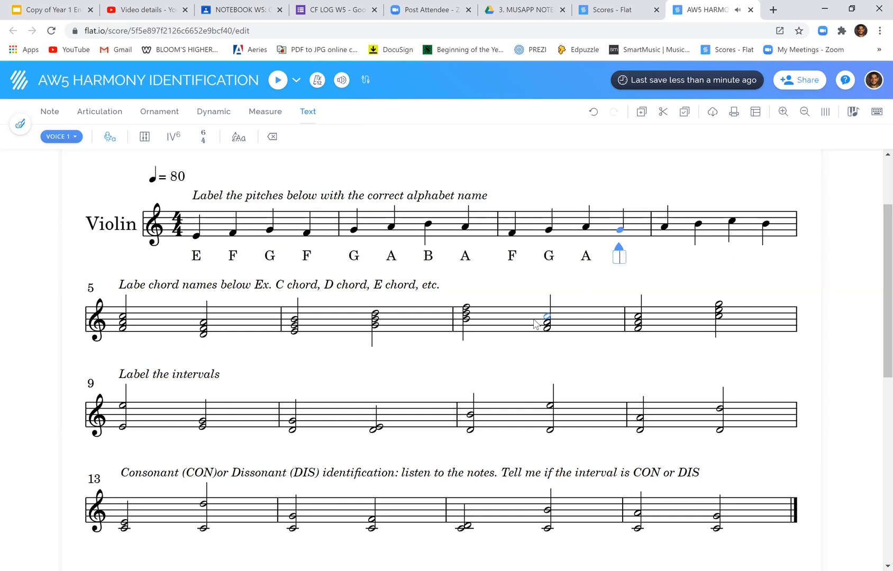
{"action": "type", "text": "G"}
{"action": "key", "text": "space"}
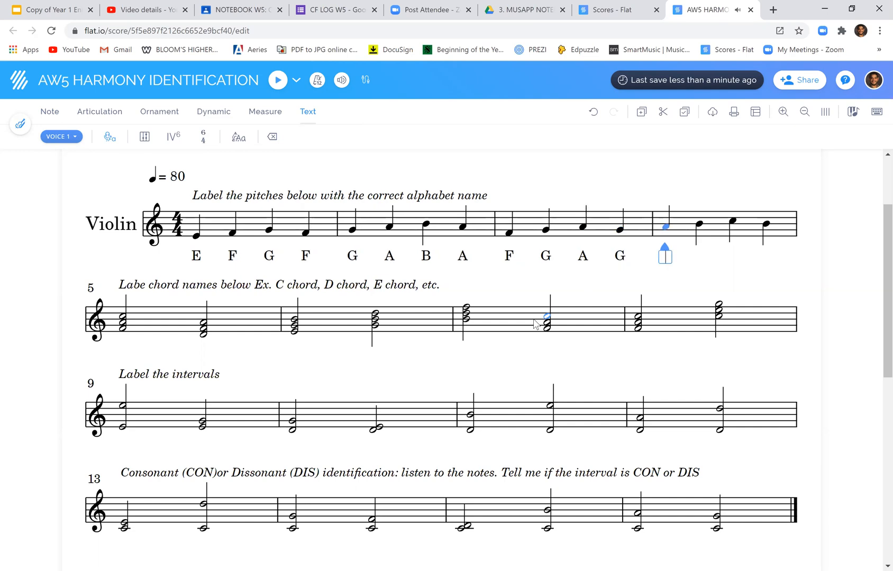
Enter the lyric labels A, B, C and B under the notes of measure 4
{"action": "type", "text": "A"}
{"action": "key", "text": "space"}
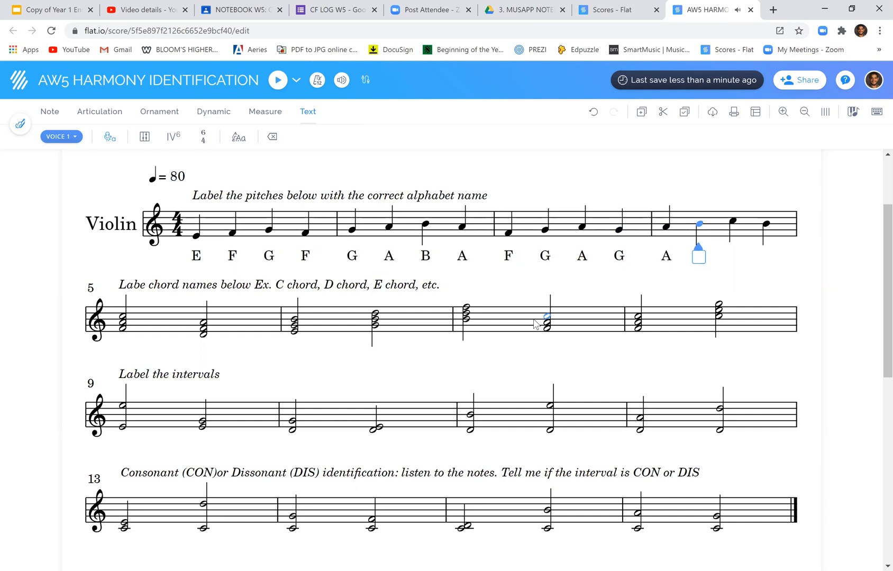
{"action": "type", "text": "B"}
{"action": "key", "text": "space"}
{"action": "type", "text": "C"}
{"action": "key", "text": "space"}
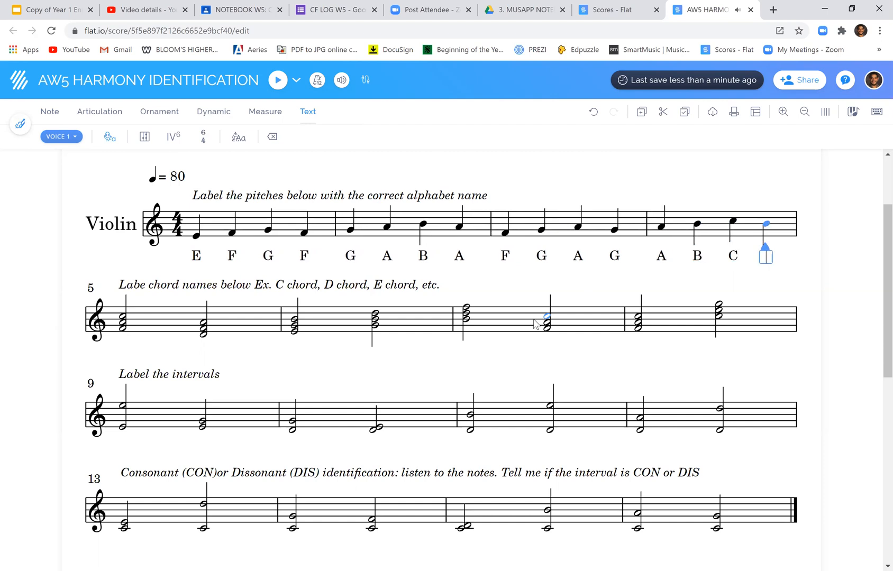
{"action": "type", "text": "B"}
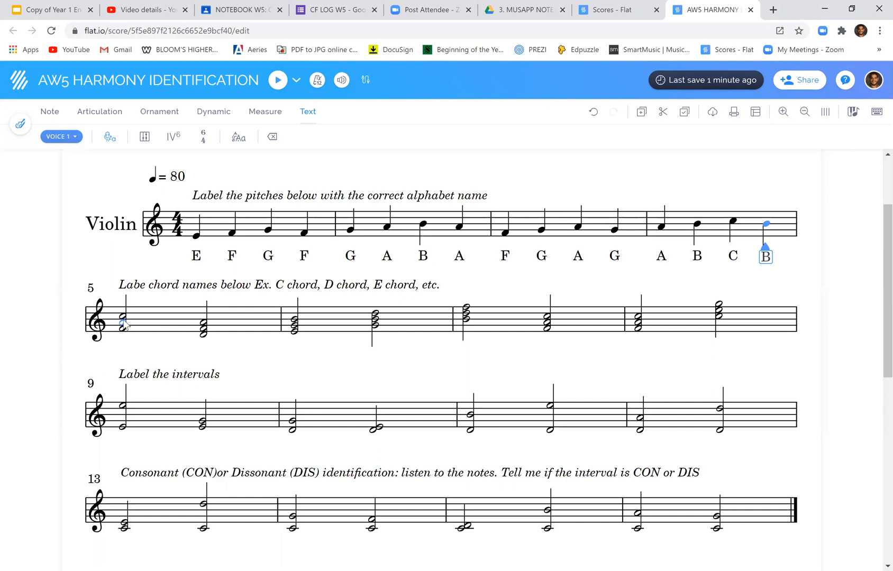
{"action": "left_click", "coordinate": [123, 320]}
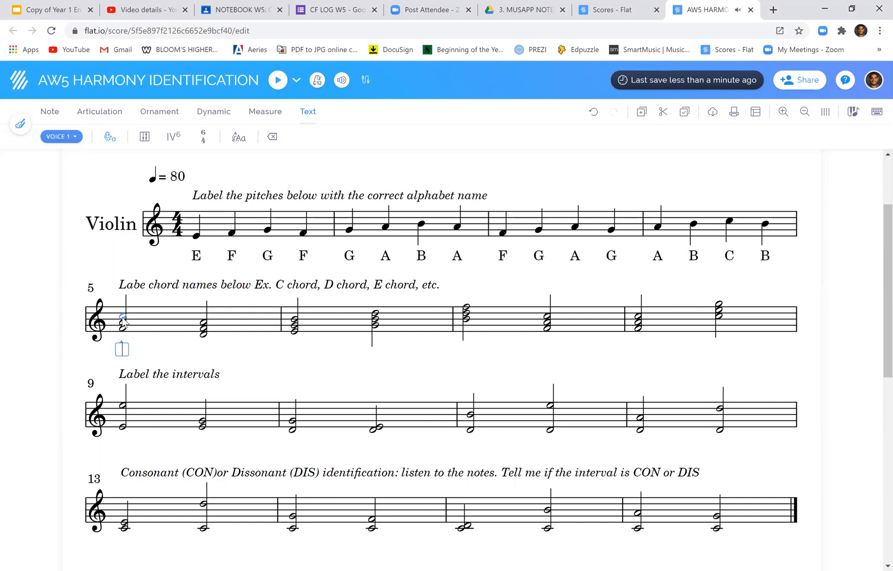
{"action": "key", "text": "Return"}
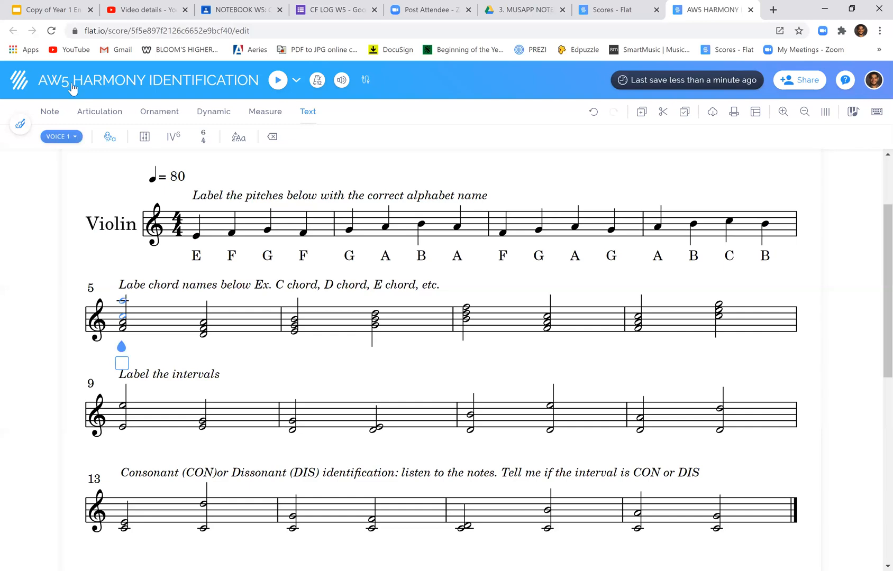
{"action": "left_click", "coordinate": [56, 115]}
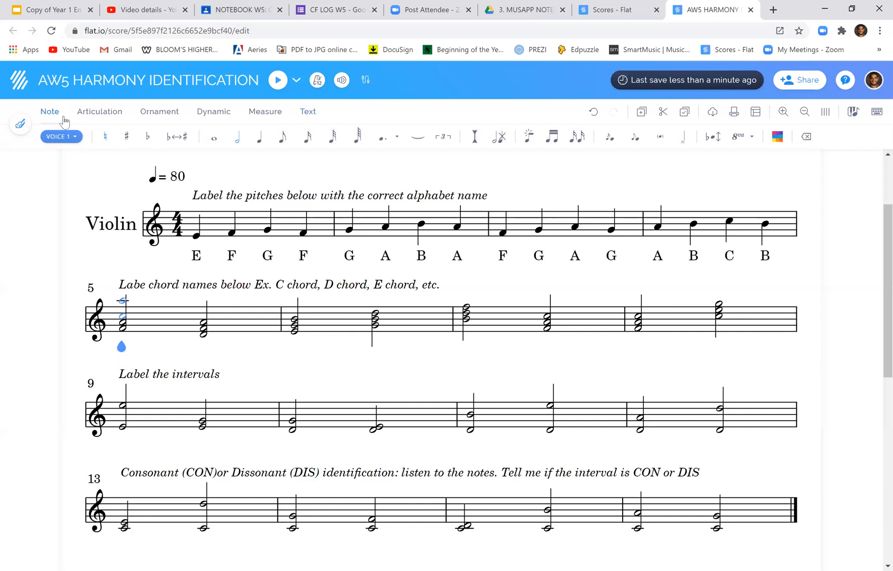
{"action": "left_click", "coordinate": [150, 398]}
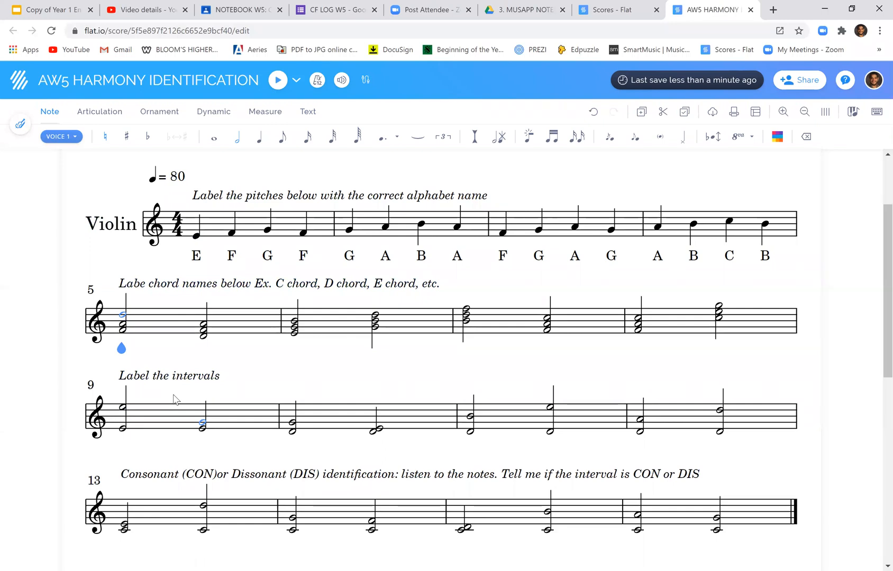
{"action": "key", "text": "Down"}
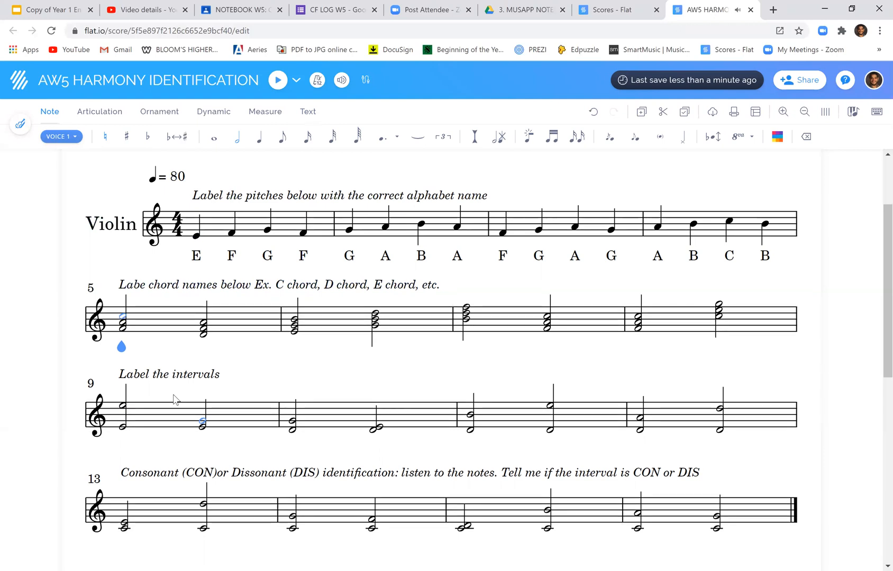
{"action": "key", "text": "Up"}
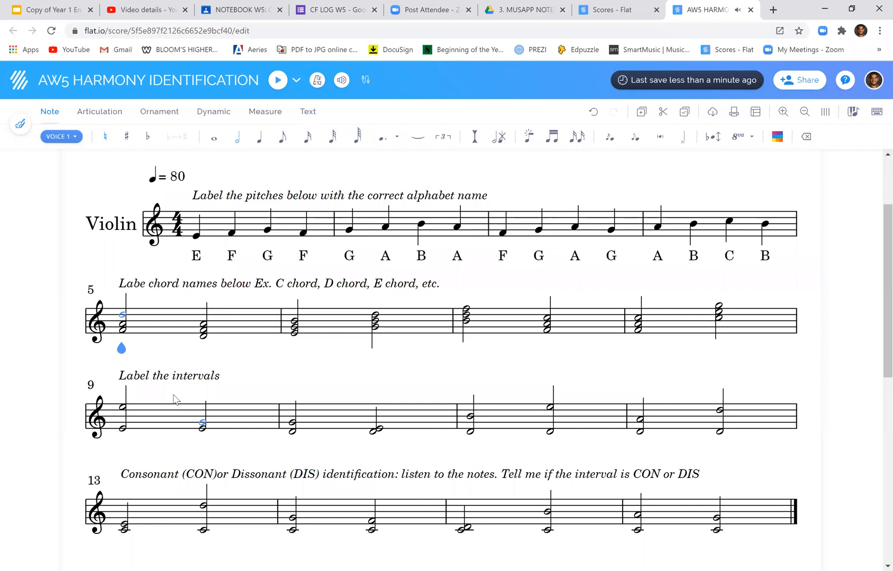
{"action": "key", "text": "Down"}
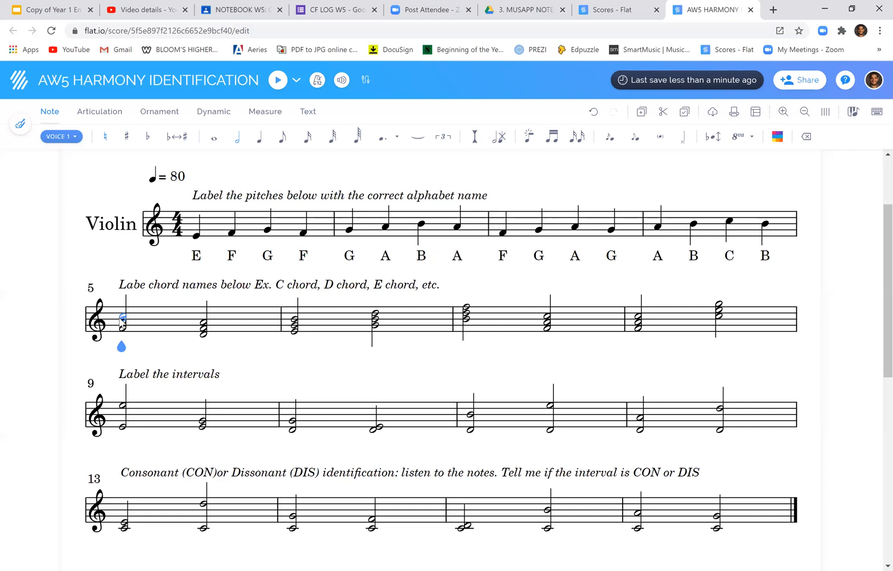
Label the two chords of measure 5 as F and D with lyrics, starting from the first chord's bottom note
{"action": "left_click", "coordinate": [122, 332]}
{"action": "left_click", "coordinate": [309, 112]}
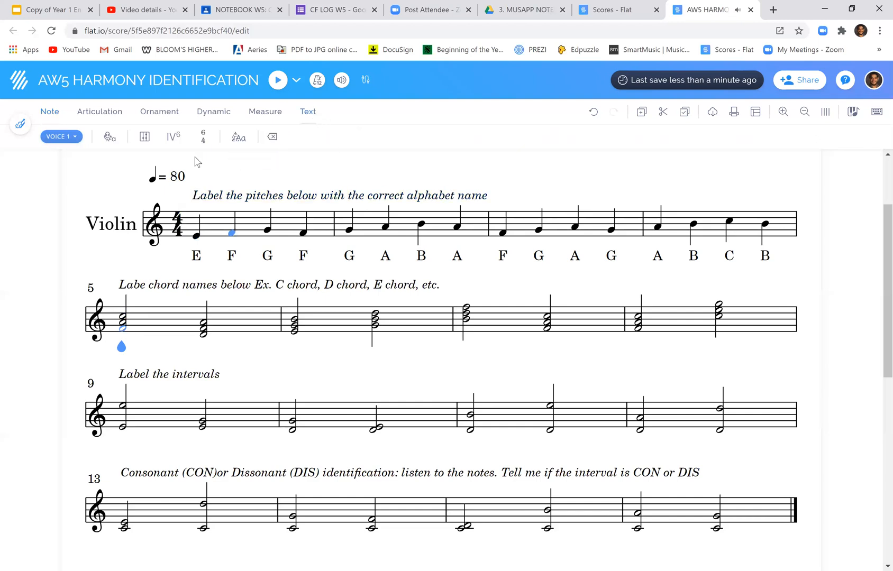
{"action": "left_click", "coordinate": [108, 140]}
{"action": "type", "text": "F"}
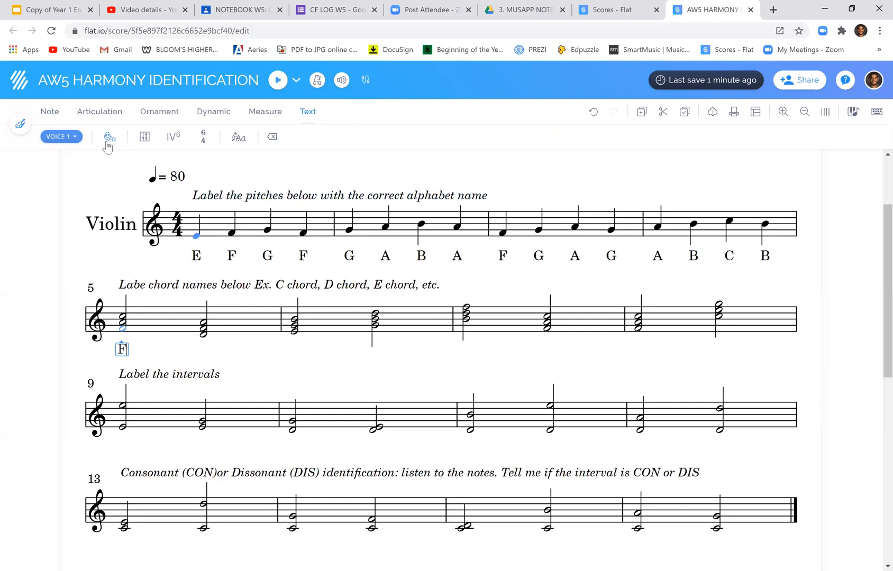
{"action": "key", "text": "space"}
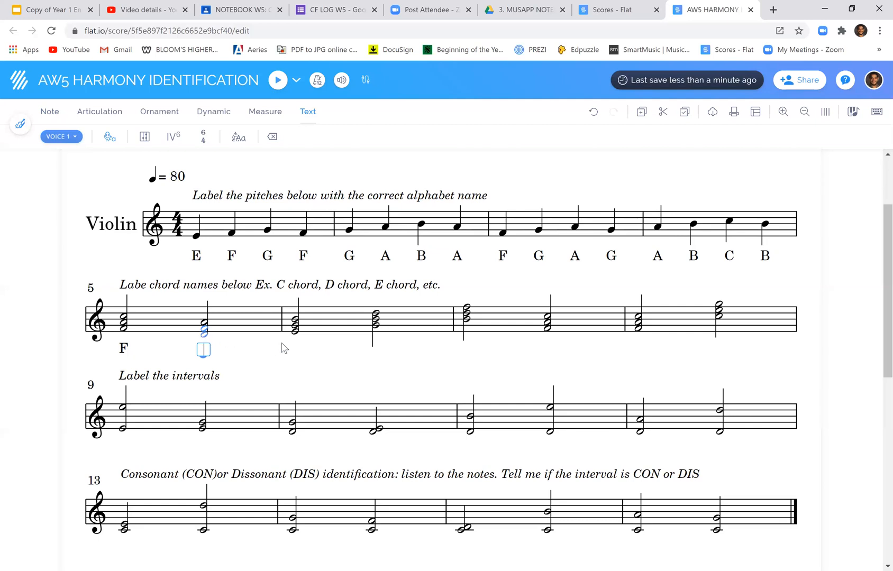
{"action": "type", "text": "D"}
{"action": "key", "text": "space"}
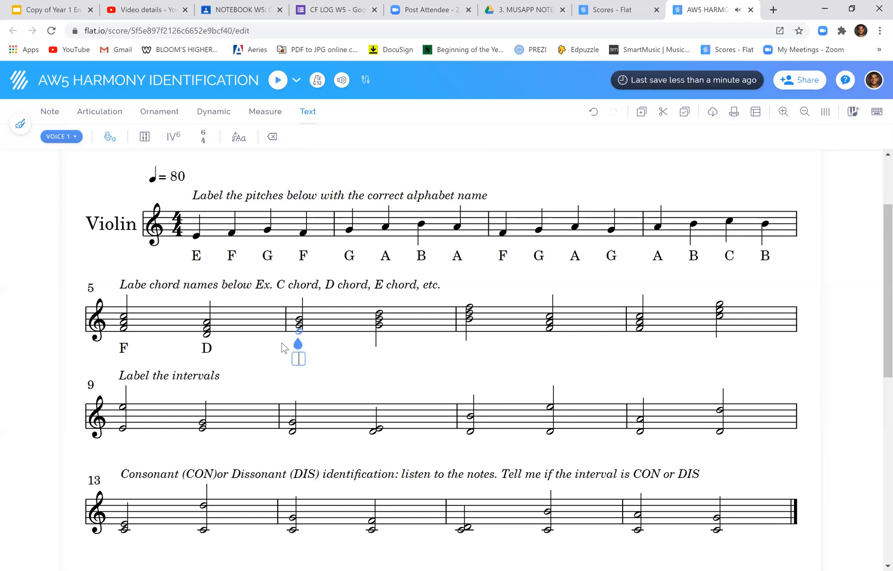
Label the two chords of measure 6 as E and G, and the first chord of measure 7 as B
{"action": "type", "text": "E"}
{"action": "key", "text": "space"}
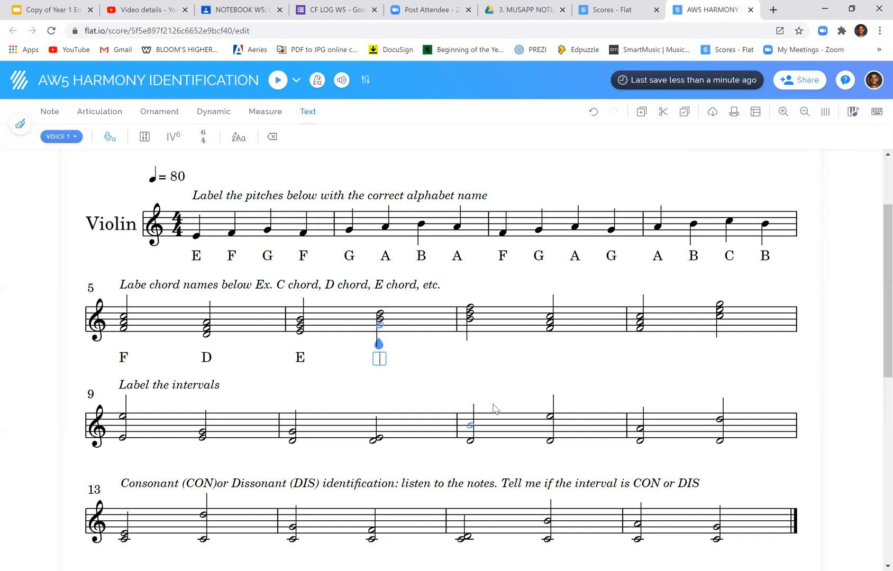
{"action": "type", "text": "G"}
{"action": "key", "text": "Tab"}
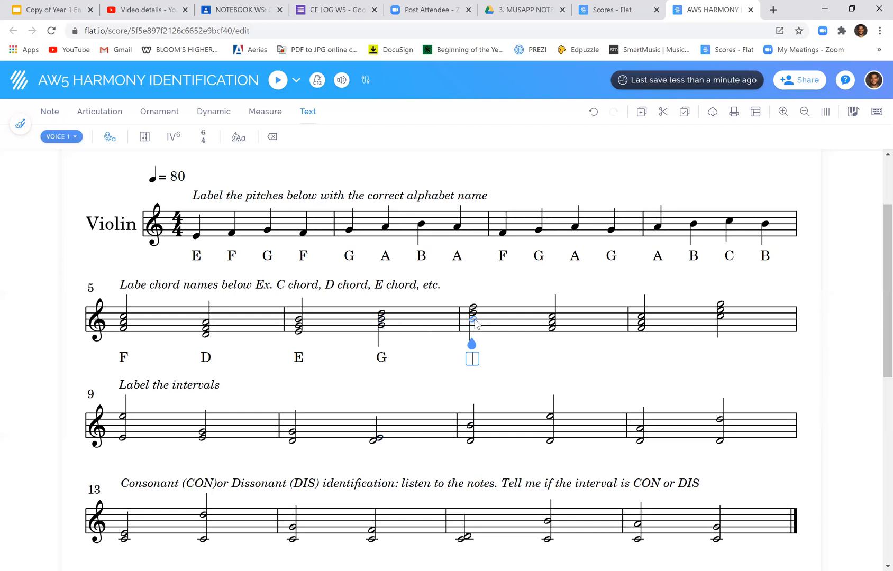
{"action": "type", "text": "B"}
Label the second chord of measure 7 as F with a lyric, starting from the chord's bottom note
{"action": "left_click", "coordinate": [51, 113]}
{"action": "key", "text": "Left"}
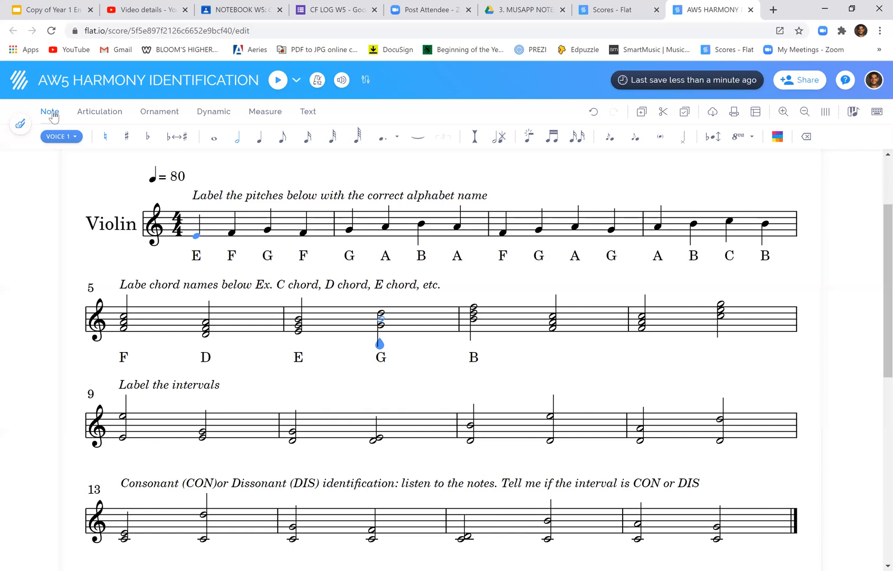
{"action": "key", "text": "Left"}
{"action": "key", "text": "Right"}
{"action": "key", "text": "Right"}
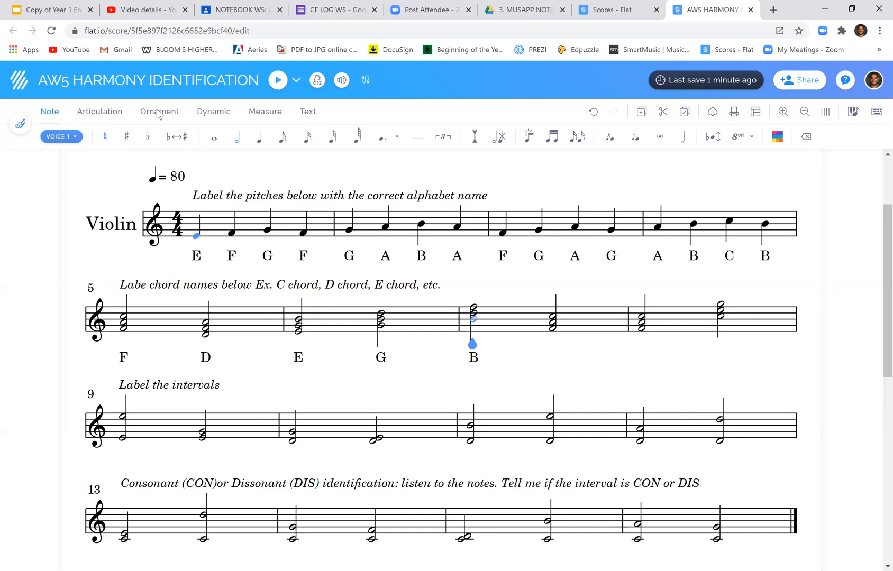
{"action": "left_click", "coordinate": [554, 329]}
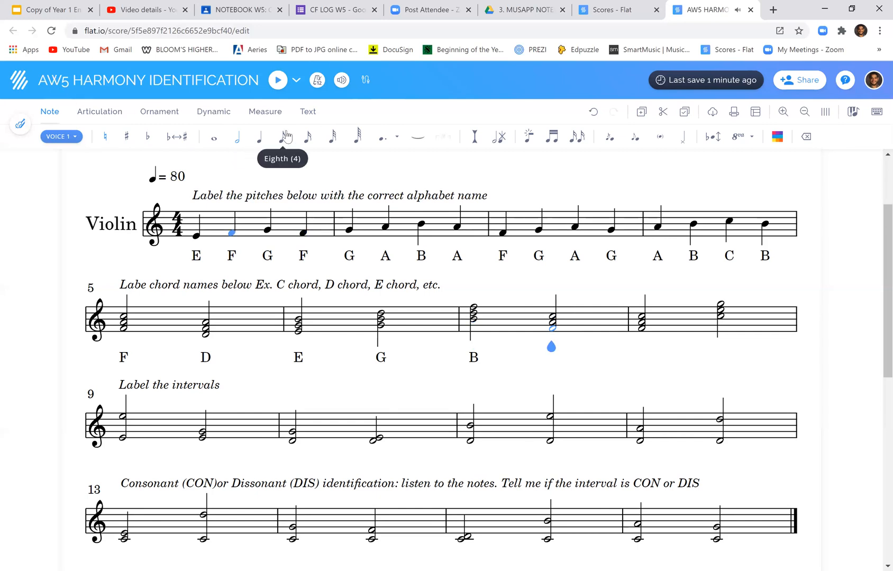
{"action": "left_click", "coordinate": [308, 112]}
{"action": "left_click", "coordinate": [109, 141]}
{"action": "type", "text": "F"}
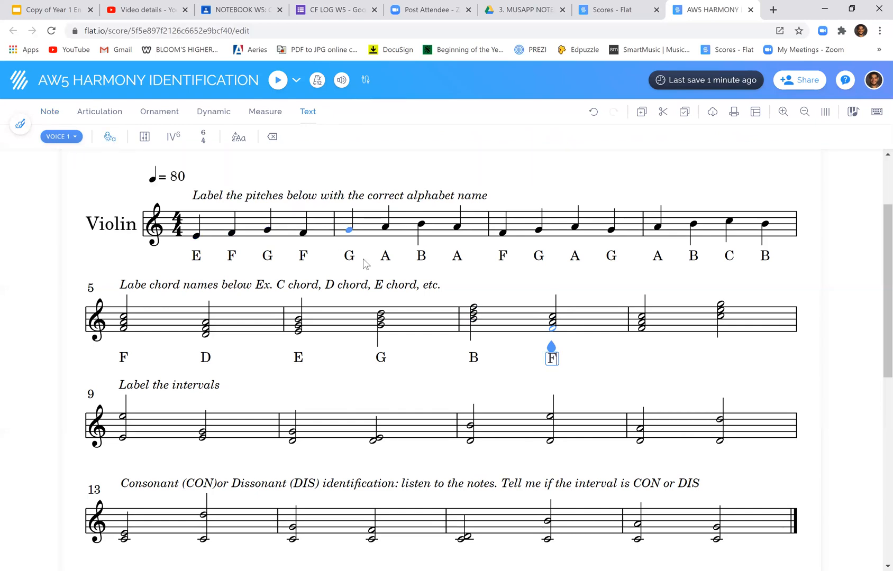
Enter the lyric labels F and C under the two chords of measure 8
{"action": "left_click", "coordinate": [642, 331]}
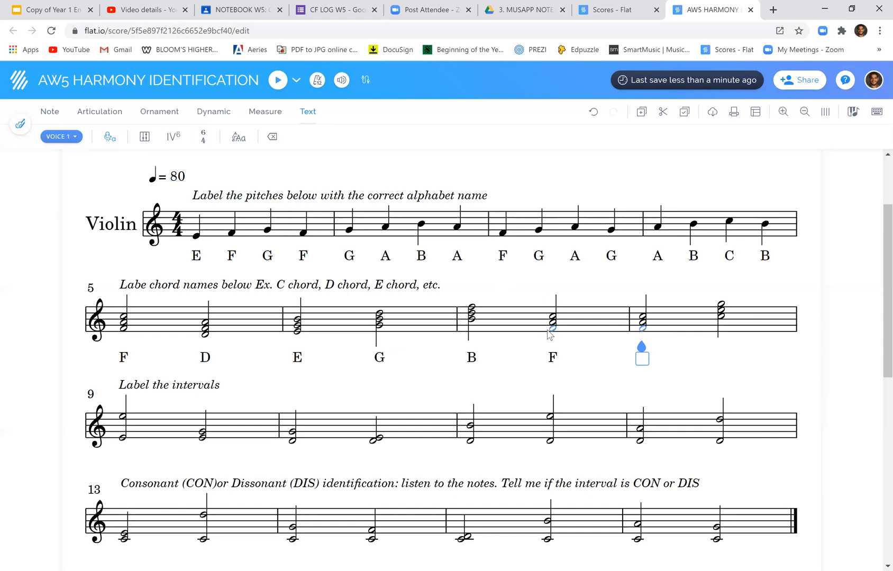
{"action": "type", "text": "F"}
{"action": "key", "text": "space"}
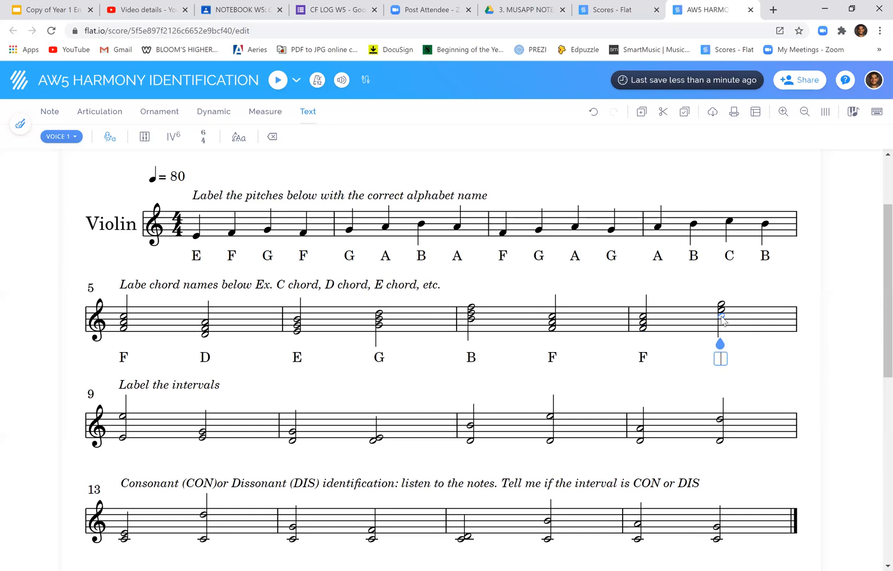
{"action": "type", "text": "C"}
Shift notes of the first chord in measure 5 upward in pitch
{"action": "left_click", "coordinate": [125, 329]}
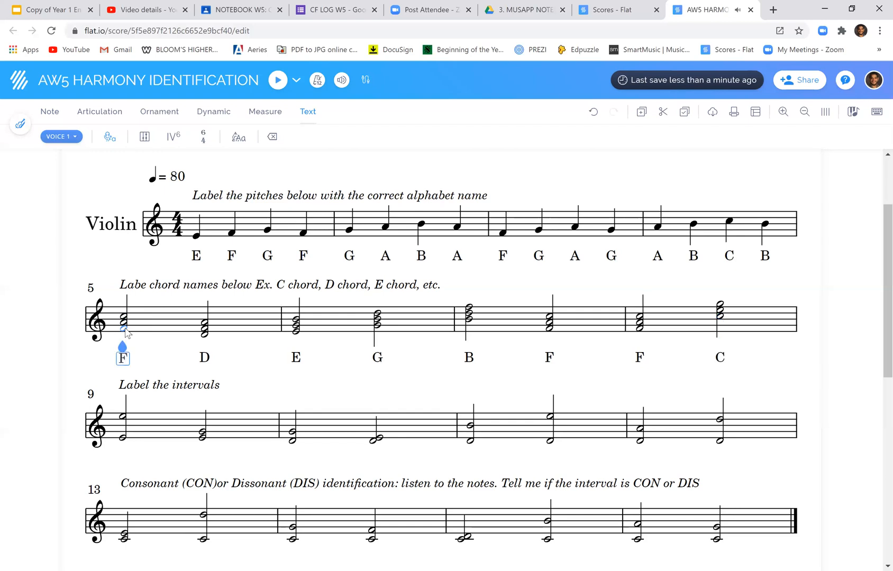
{"action": "left_click", "coordinate": [50, 118]}
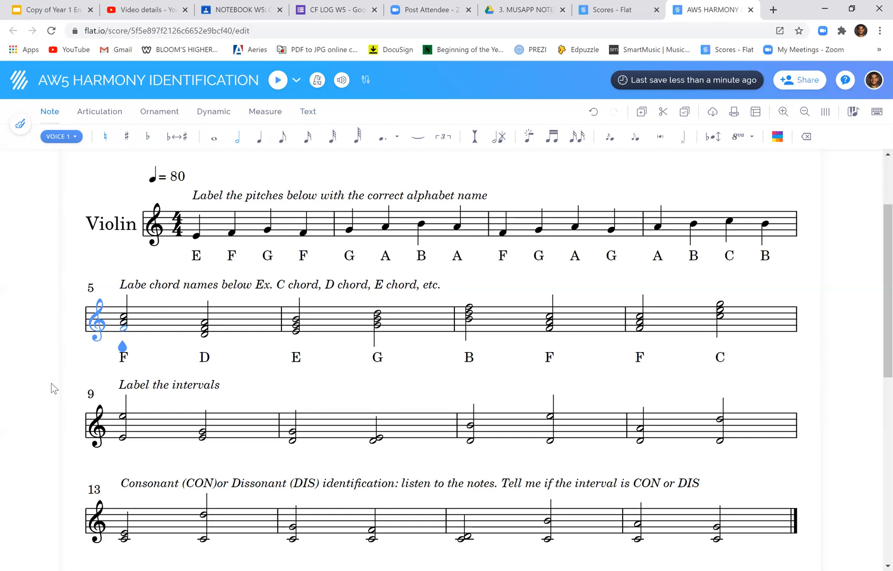
{"action": "key", "text": "Up"}
{"action": "key", "text": "Up"}
{"action": "key", "text": "Up"}
{"action": "key", "text": "Up"}
{"action": "key", "text": "Up"}
{"action": "key", "text": "Up"}
{"action": "key", "text": "Up"}
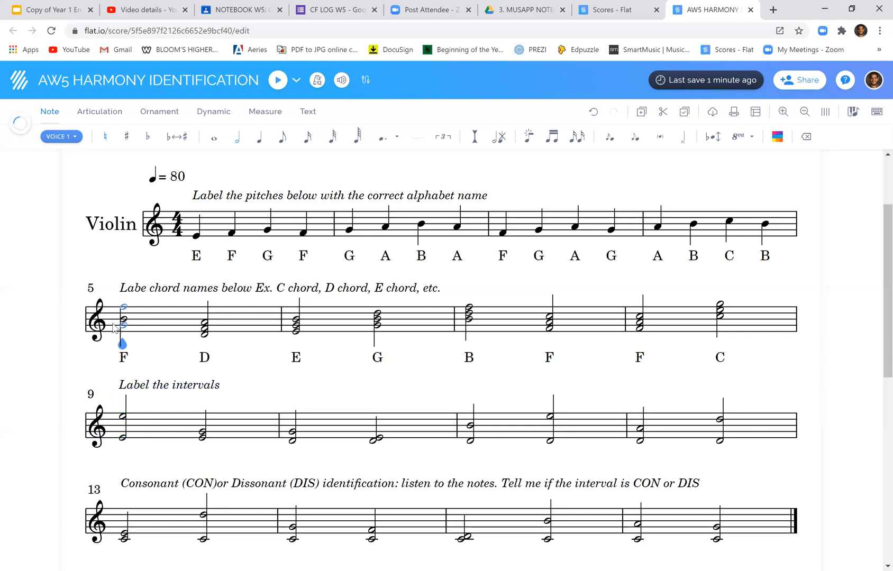
Examine the intervals in measures 9 to 11, checking the lower notes they are counted from
{"action": "left_click", "coordinate": [123, 439]}
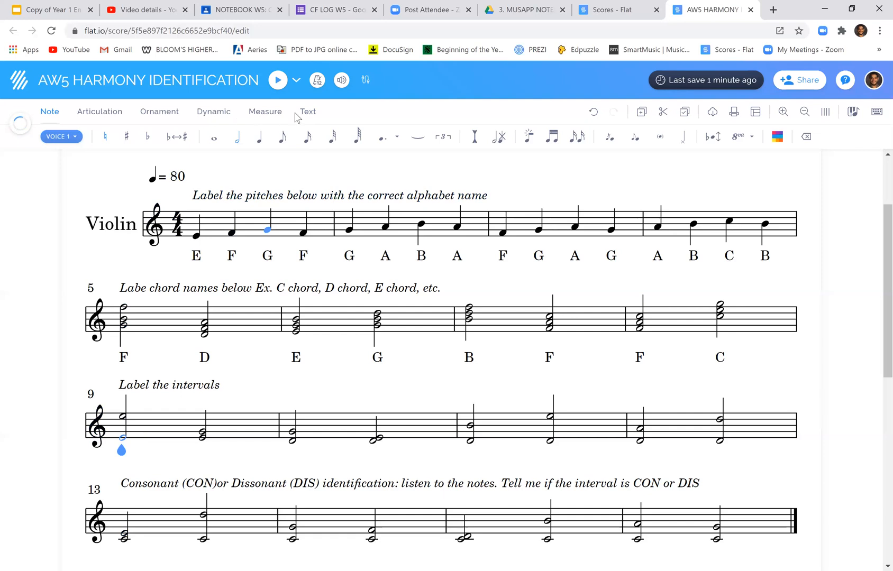
{"action": "left_click", "coordinate": [311, 114]}
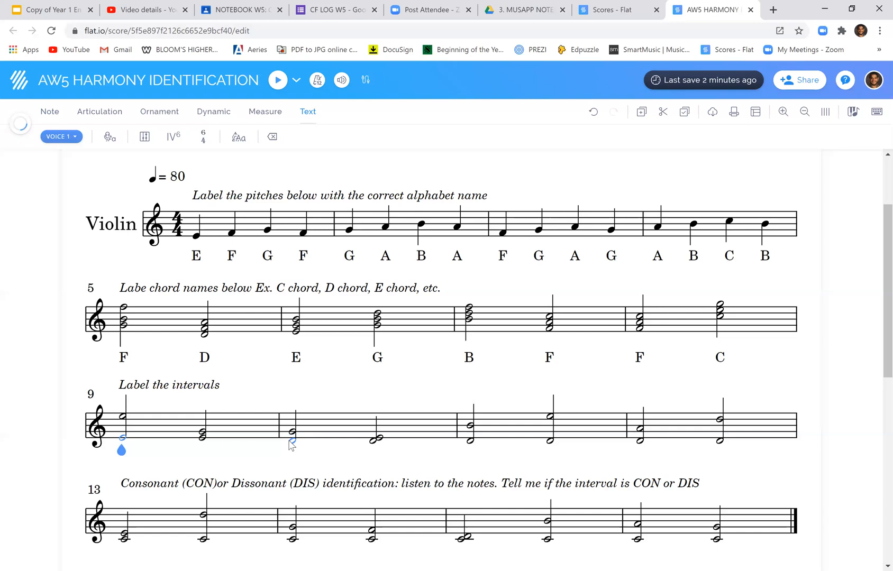
{"action": "left_click", "coordinate": [381, 443]}
{"action": "left_click", "coordinate": [472, 443]}
{"action": "left_click", "coordinate": [471, 436]}
{"action": "left_click", "coordinate": [550, 443]}
Change the top note of the first chord in measure 5 to C and open that chord's lyric
{"action": "key", "text": "Left"}
{"action": "key", "text": "Left"}
{"action": "key", "text": "Left"}
{"action": "key", "text": "Left"}
{"action": "key", "text": "Left"}
{"action": "key", "text": "Left"}
{"action": "key", "text": "Left"}
{"action": "key", "text": "Left"}
{"action": "key", "text": "c"}
{"action": "key", "text": "l"}
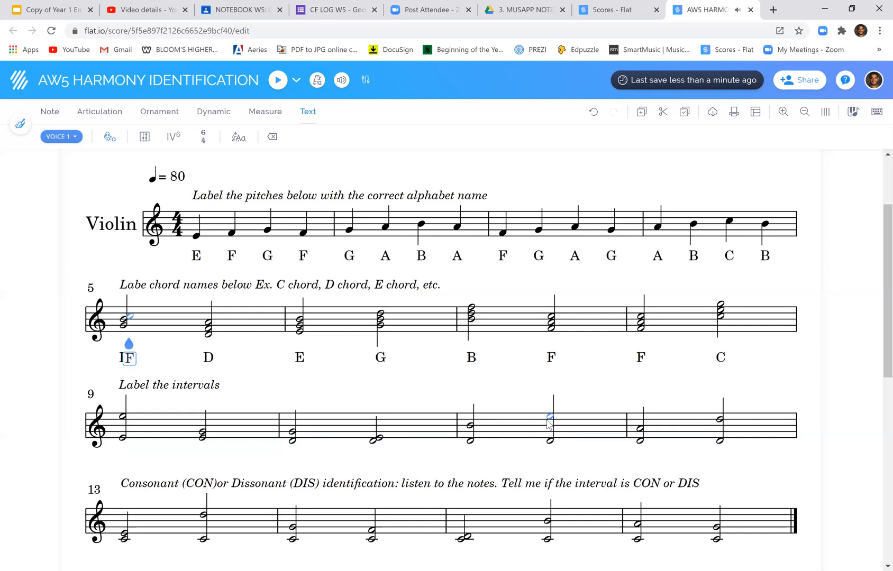
{"action": "left_click", "coordinate": [548, 420]}
{"action": "left_click", "coordinate": [549, 442]}
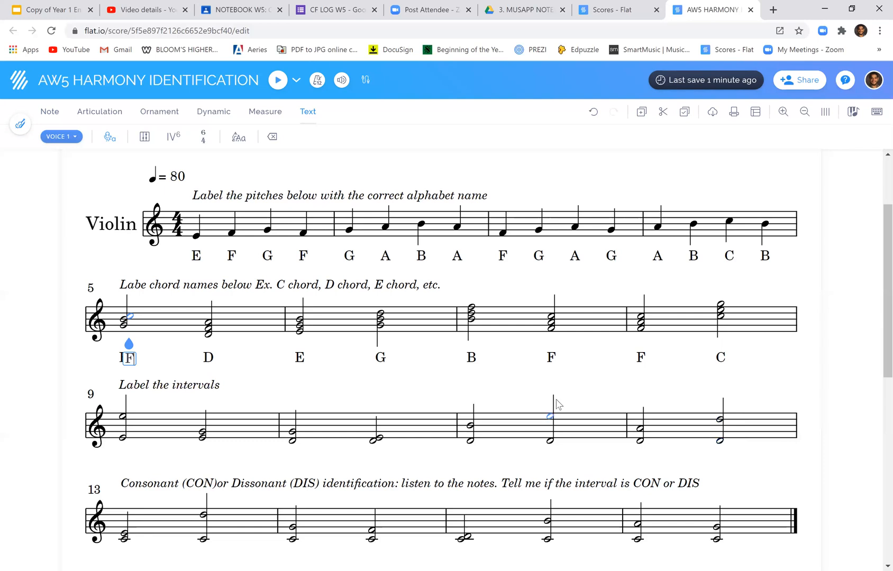
Go through the intervals of measures 13 to 16 one by one in lyric entry, listening to each and ending on the last
{"action": "scroll", "coordinate": [189, 430], "scroll_direction": "down", "scroll_amount": 3}
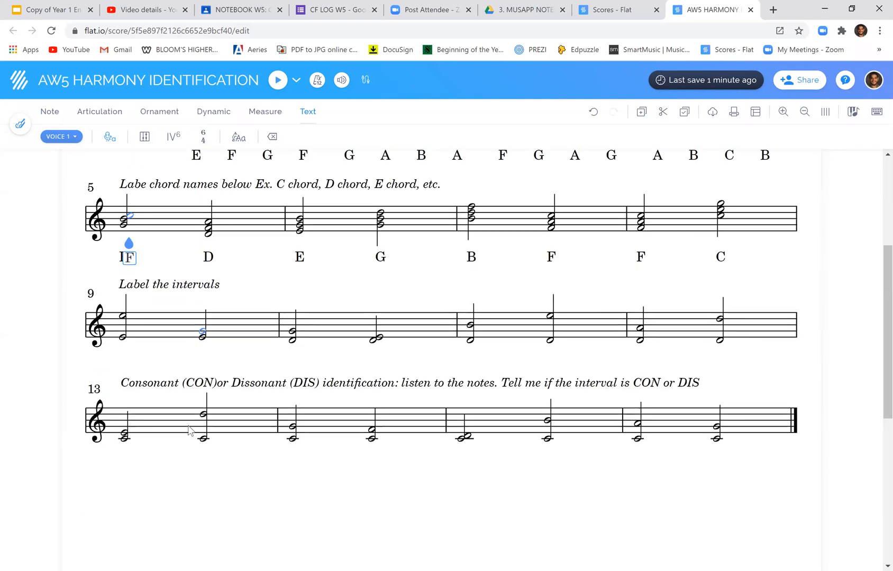
{"action": "scroll", "coordinate": [188, 426], "scroll_direction": "up", "scroll_amount": 1}
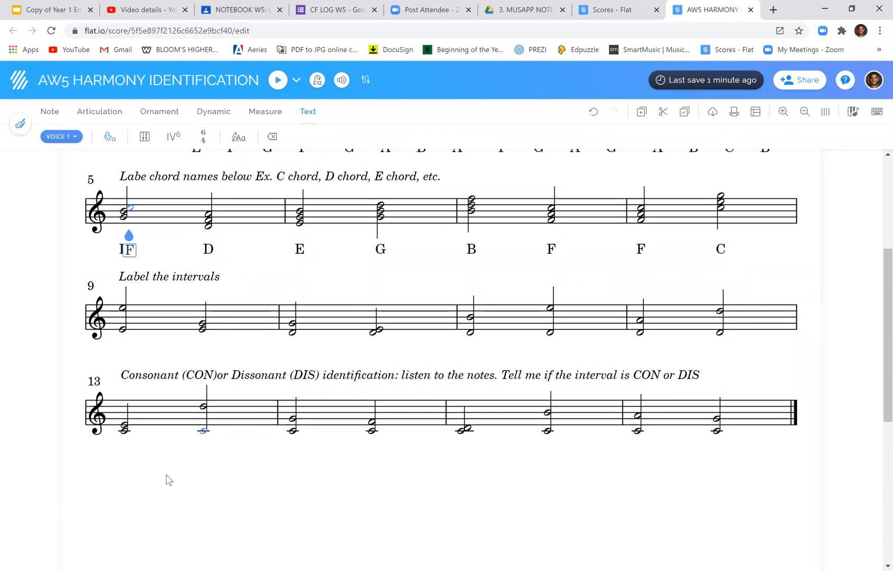
{"action": "left_click", "coordinate": [125, 433]}
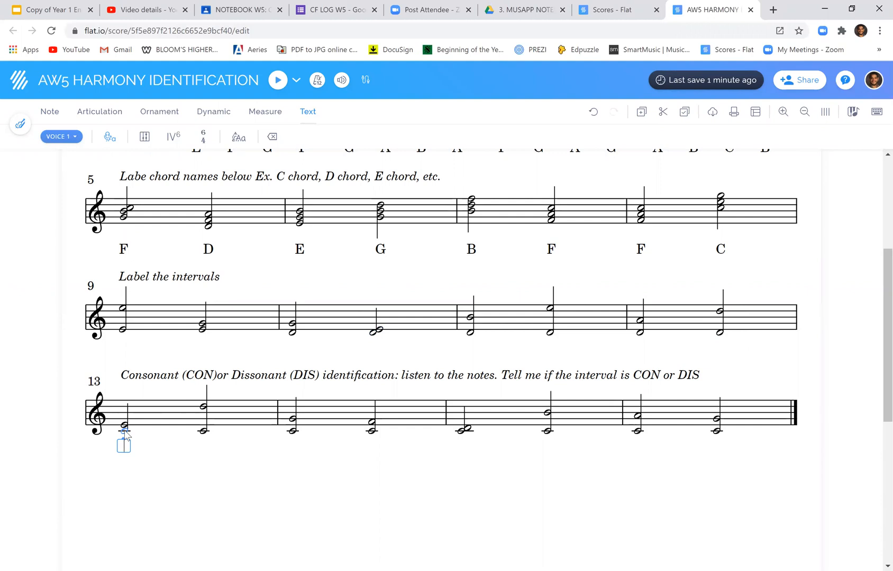
{"action": "key", "text": "Left"}
{"action": "key", "text": "Right"}
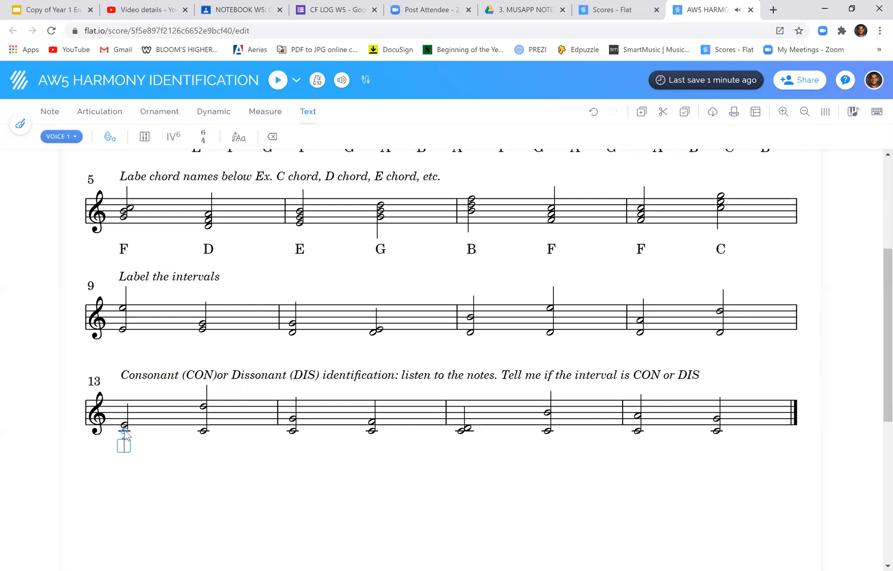
{"action": "key", "text": "Right"}
{"action": "key", "text": "Right"}
{"action": "key", "text": "Right"}
{"action": "key", "text": "Right"}
{"action": "key", "text": "Right"}
{"action": "key", "text": "Right"}
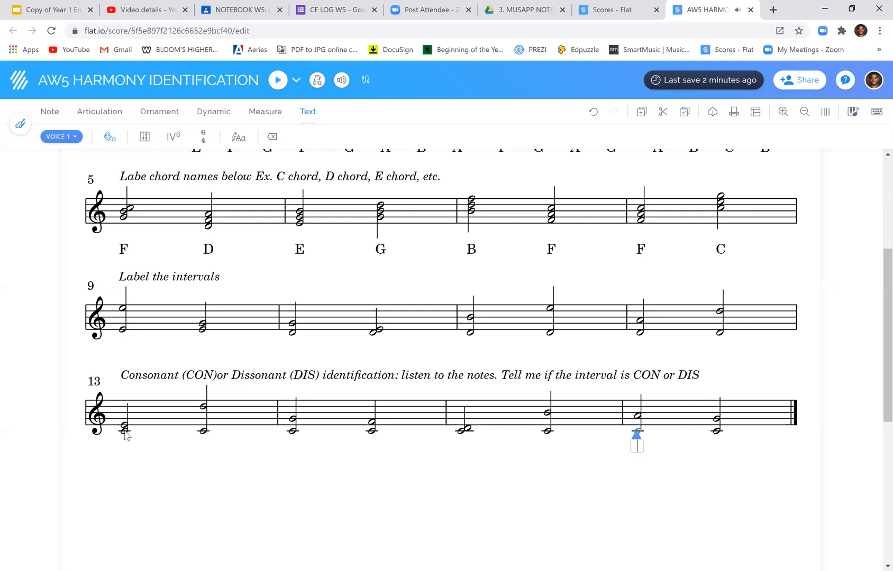
{"action": "key", "text": "Right"}
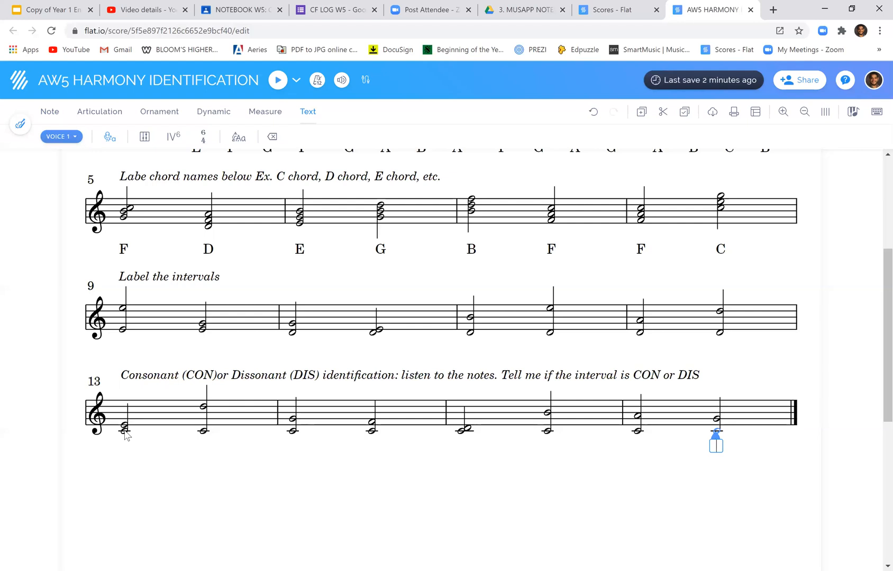
Label both intervals of measure 16 as DIS and the second interval of measure 15 as CON
{"action": "type", "text": "DIS"}
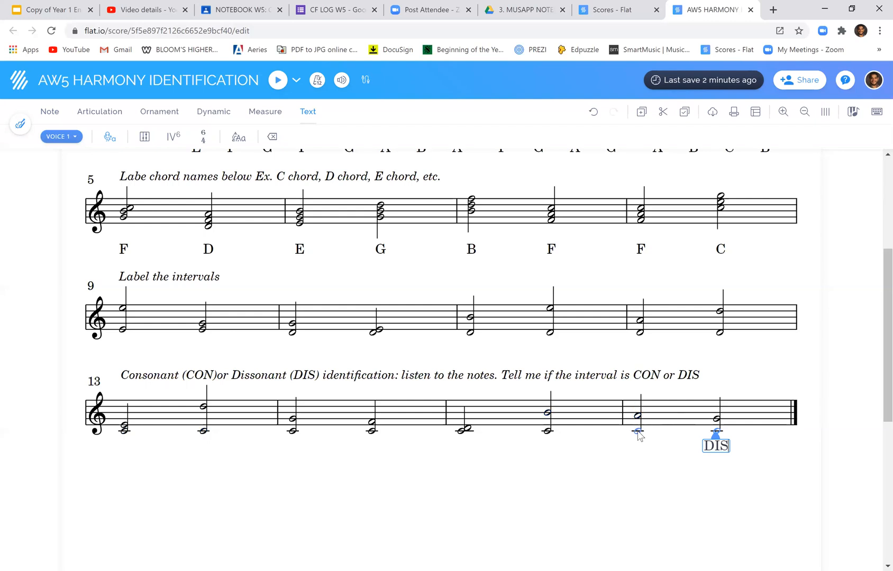
{"action": "left_click", "coordinate": [638, 433]}
{"action": "type", "text": "DIS"}
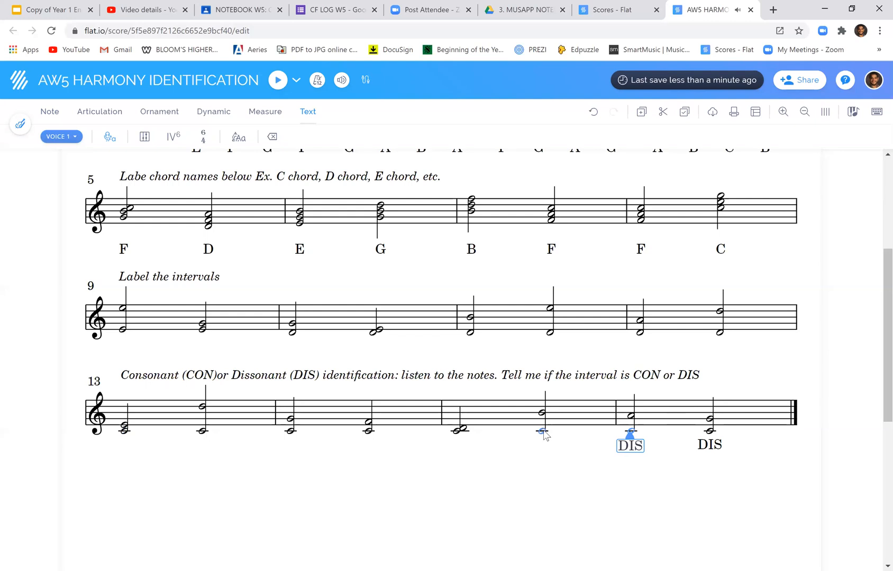
{"action": "left_click", "coordinate": [542, 433]}
{"action": "type", "text": "CON"}
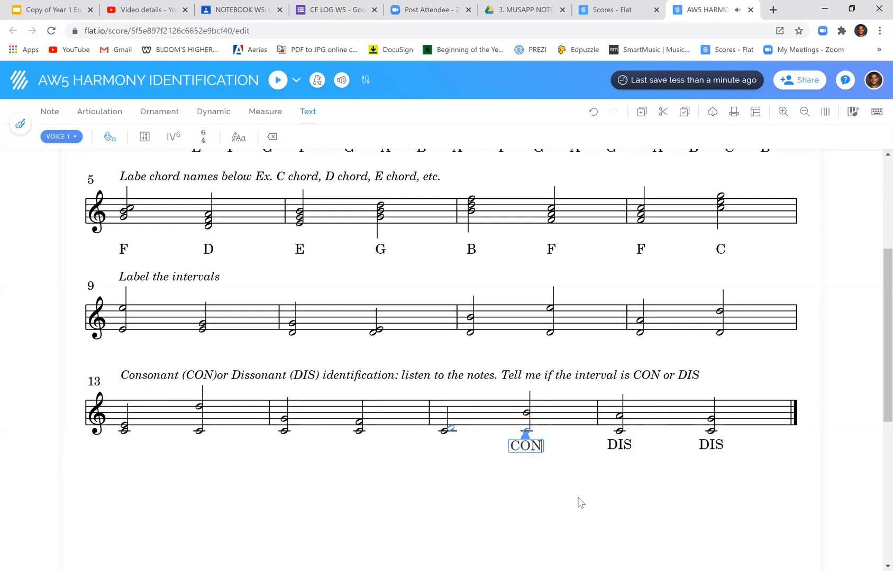
{"action": "left_click", "coordinate": [496, 498]}
{"action": "scroll", "coordinate": [496, 501], "scroll_direction": "up", "scroll_amount": 2}
{"action": "scroll", "coordinate": [496, 502], "scroll_direction": "up", "scroll_amount": 2}
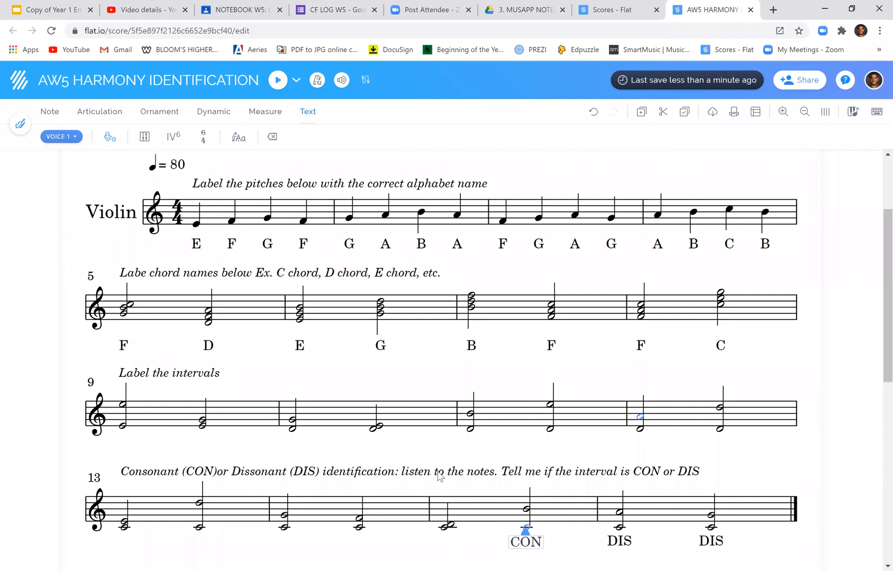